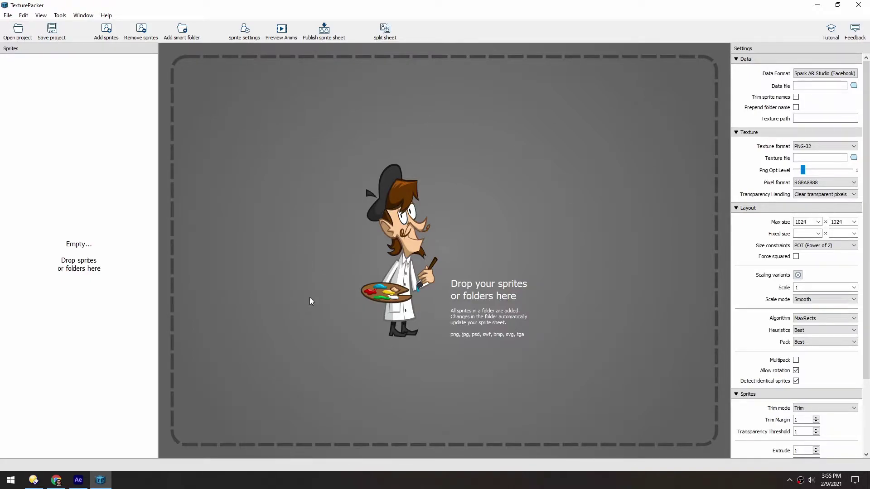
# Preview Laser_001_005.png, then drag all 13 Laser_001 frames into TexturePacker's sprite list.
pyautogui.click(34, 480)
pyautogui.doubleClick(581, 143)
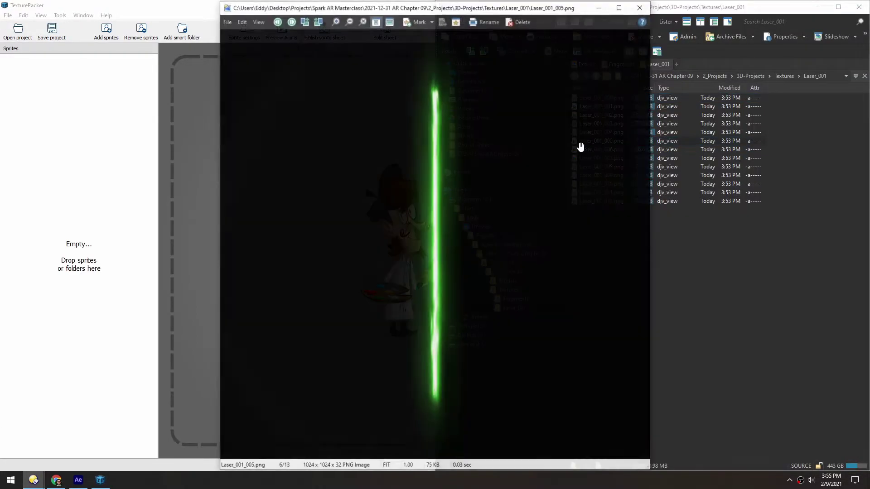
pyautogui.click(640, 7)
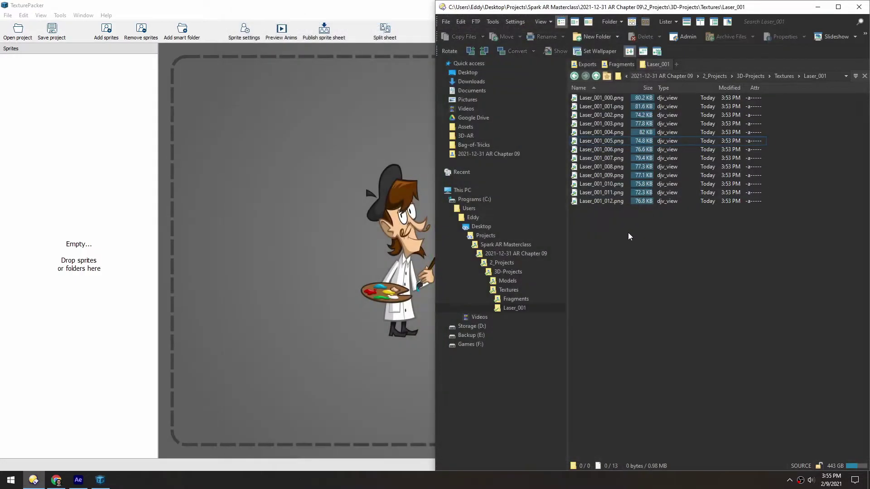
pyautogui.moveTo(634, 245); pyautogui.dragTo(577, 99)
pyautogui.moveTo(381, 164); pyautogui.dragTo(271, 199)
# Preview Laser_001_005.png once more in Directory Opus, then return to TexturePacker.
pyautogui.click(61, 221)
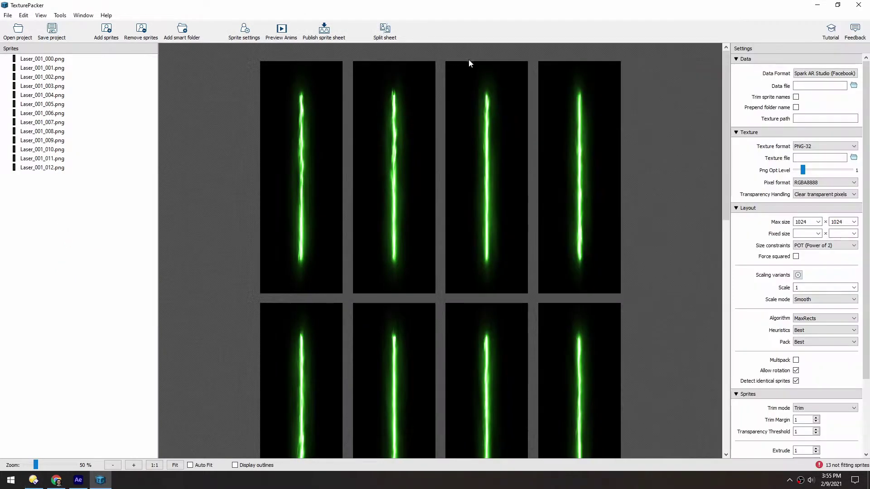
pyautogui.click(34, 480)
pyautogui.click(584, 143)
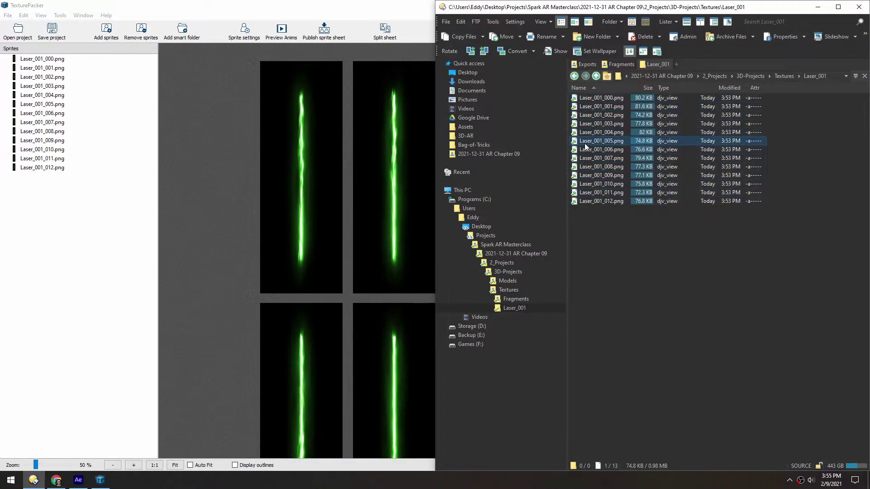
pyautogui.doubleClick(584, 143)
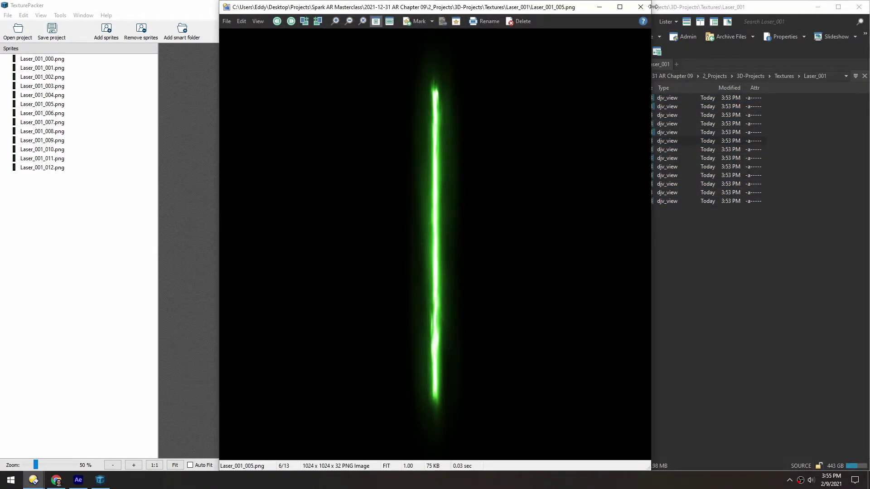
pyautogui.press('Escape')
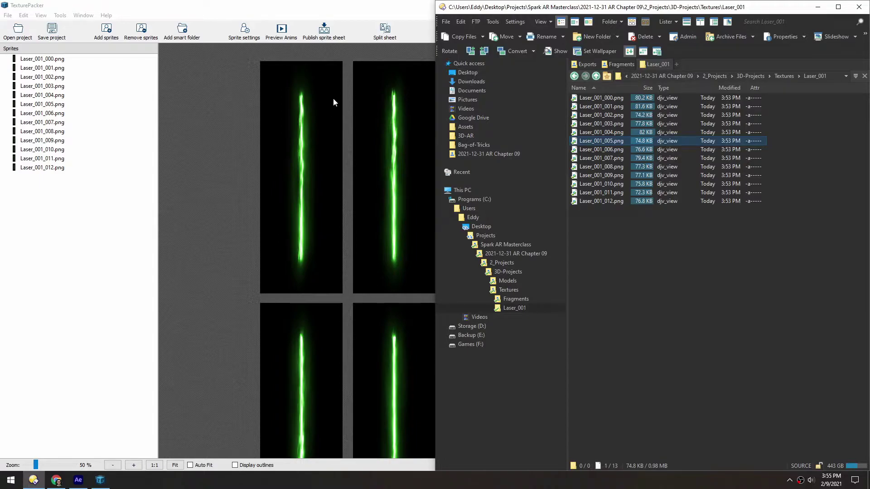
pyautogui.click(73, 227)
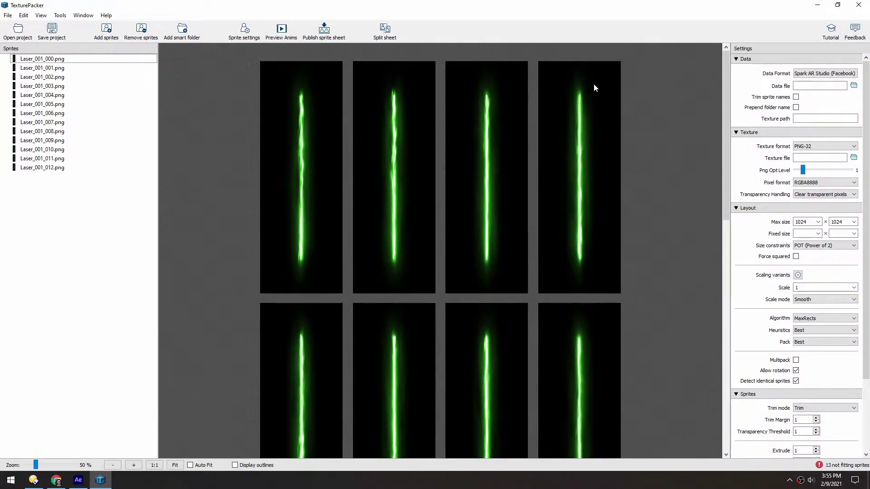
pyautogui.scroll(-3, 457, 162)
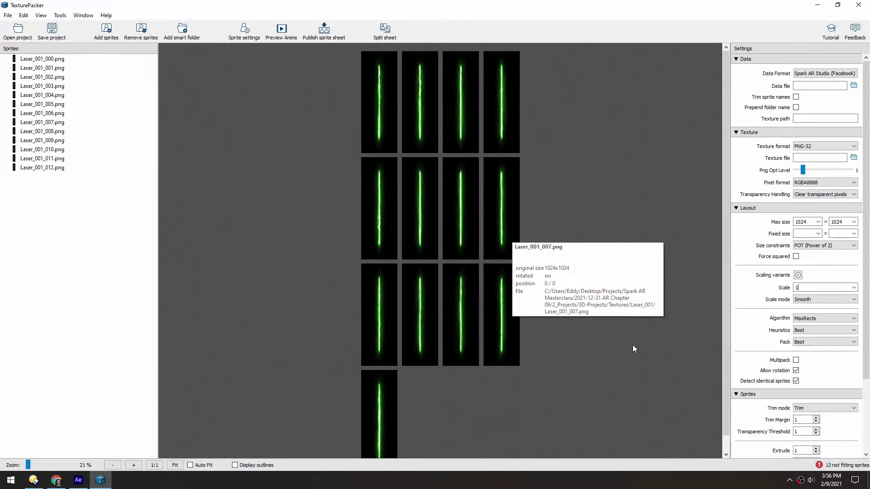
pyautogui.moveTo(826, 469)
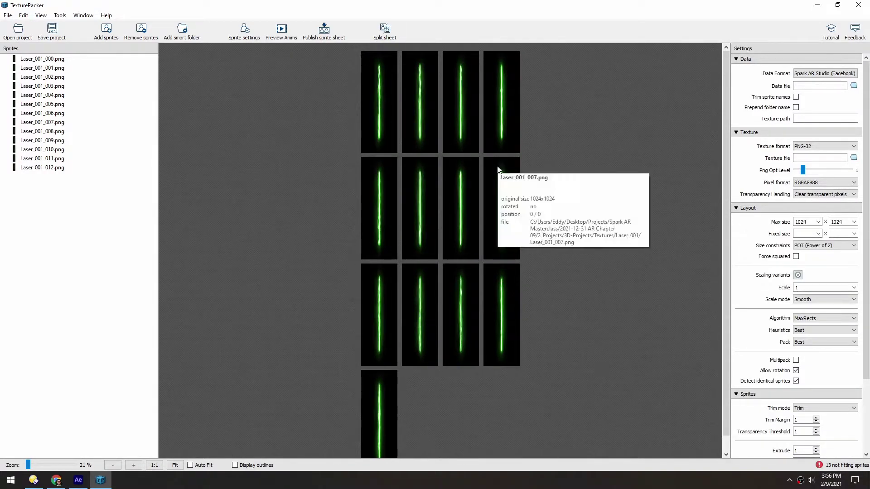
pyautogui.scroll(-4, 770, 363)
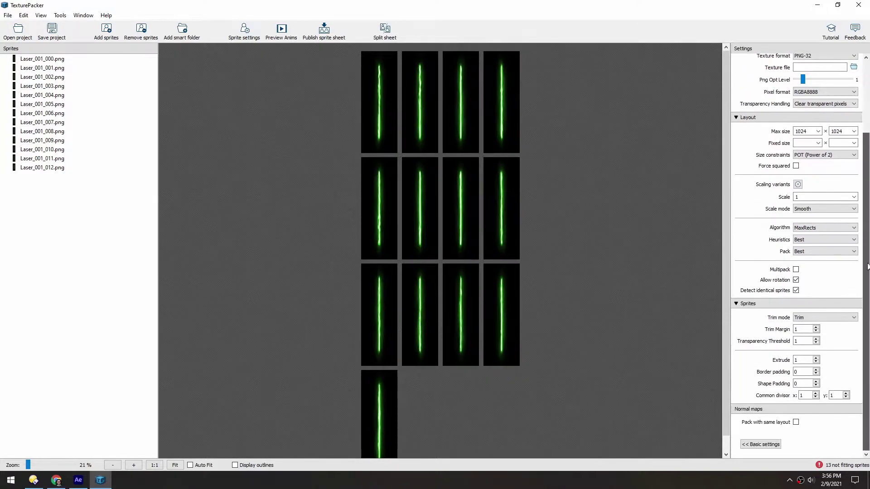
pyautogui.click(761, 444)
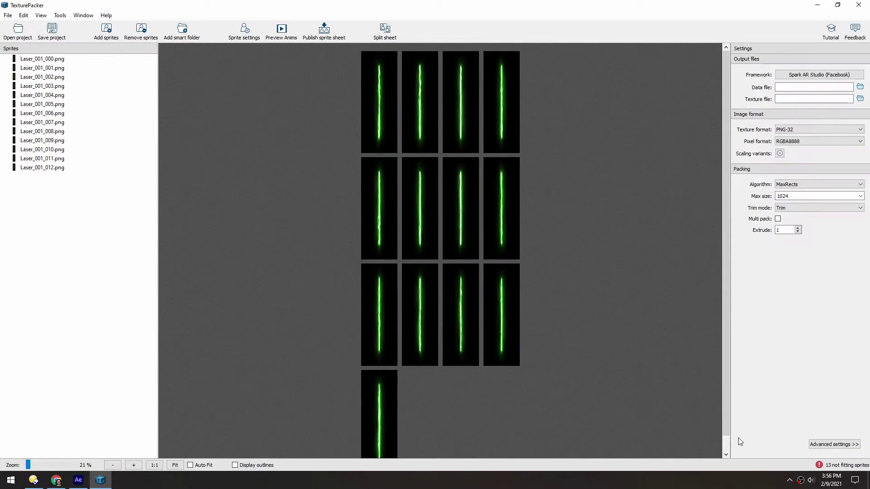
pyautogui.click(834, 445)
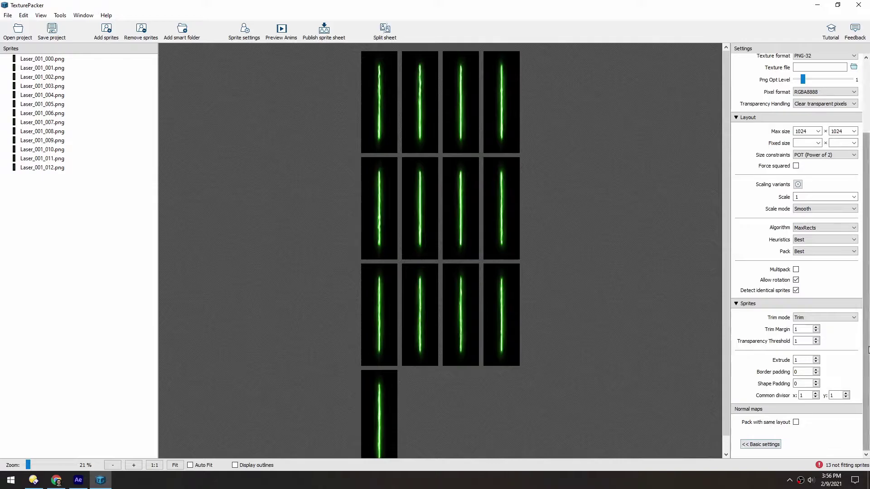
pyautogui.scroll(3, 867, 340)
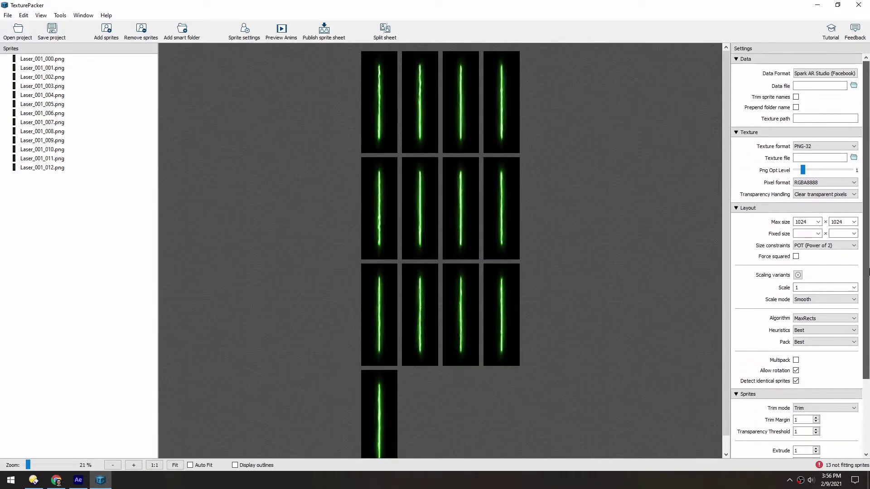
# Step the Scale down from .9 through .8, .7, .6 and .5 to .4 so no frame is left unfitted.
pyautogui.click(814, 289)
pyautogui.write('.9')
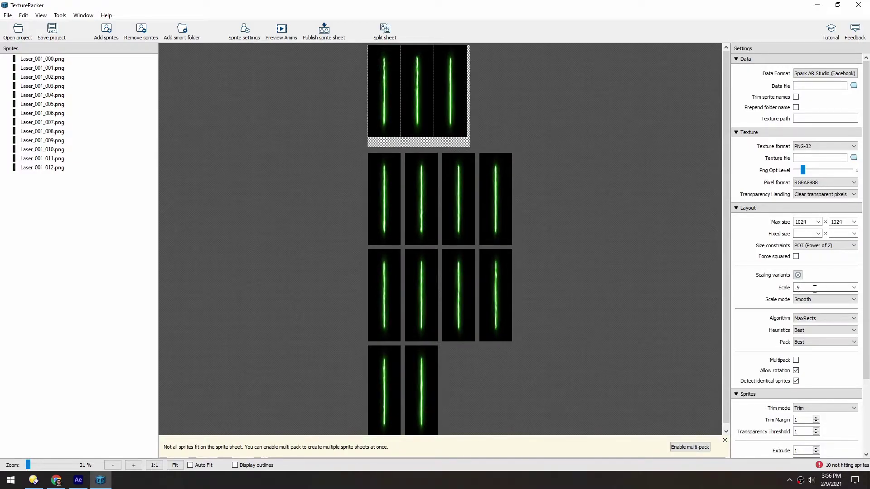
pyautogui.press('BackSpace')
pyautogui.write('8')
pyautogui.press('BackSpace')
pyautogui.write('7')
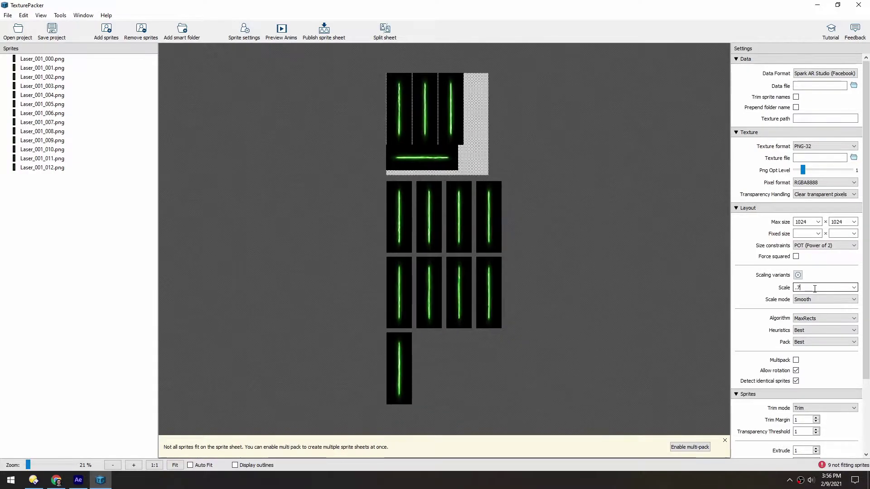
pyautogui.press('BackSpace')
pyautogui.write('6')
pyautogui.press('BackSpace')
pyautogui.write('5')
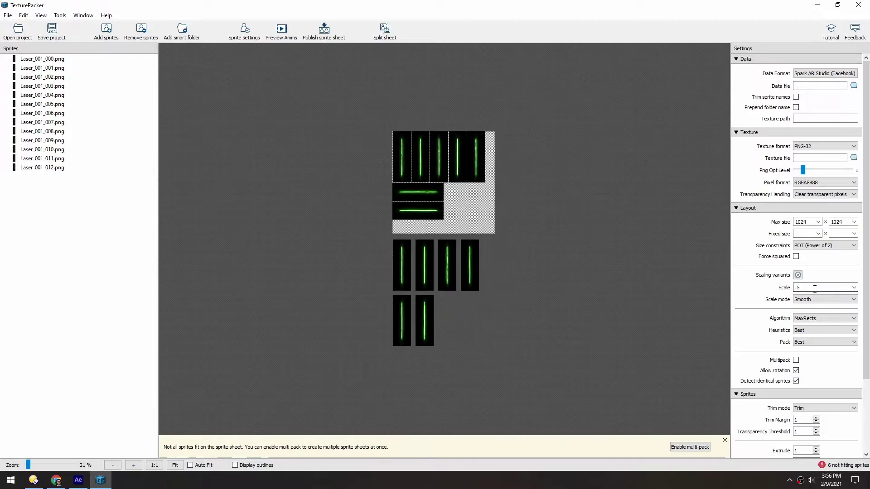
pyautogui.press('BackSpace')
pyautogui.write('4')
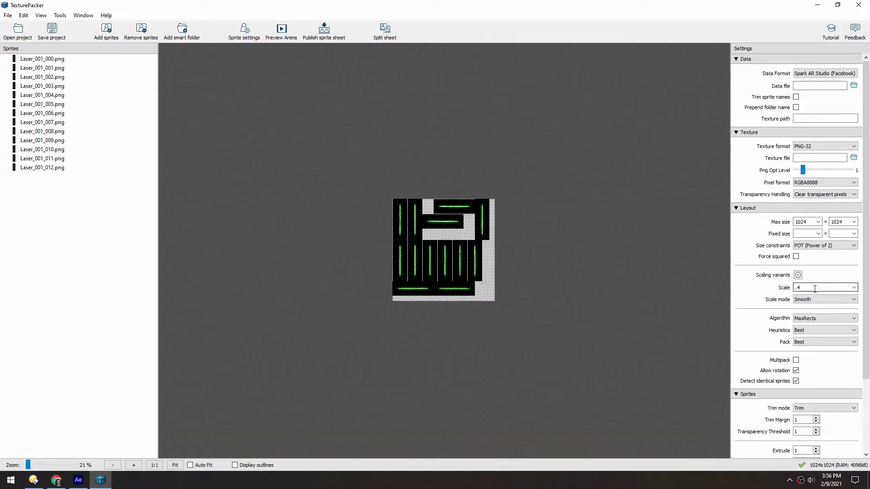
pyautogui.scroll(5, 433, 244)
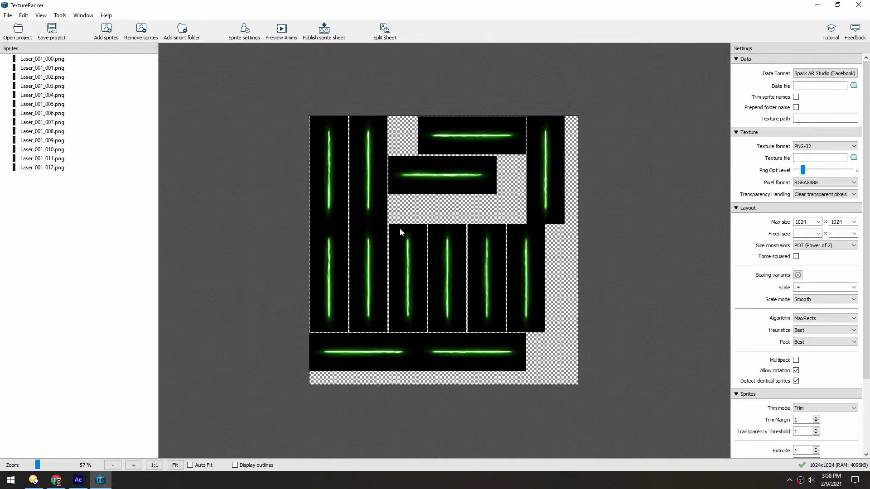
# In After Effects, composite the Saber laser over transparency and show the transparency checkerboard.
pyautogui.click(79, 481)
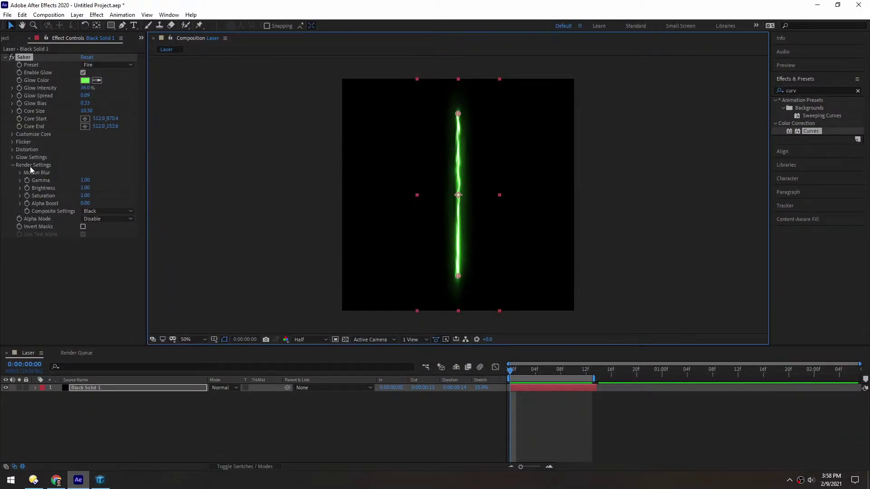
pyautogui.click(102, 211)
pyautogui.click(89, 220)
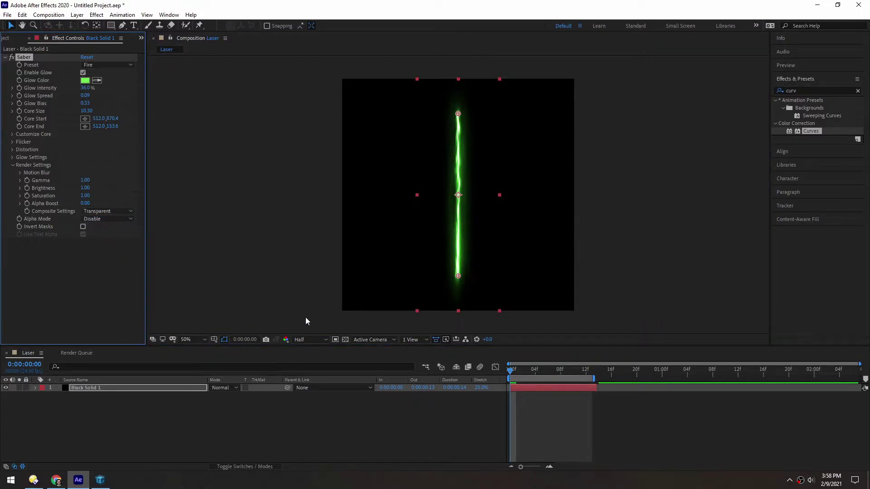
pyautogui.click(345, 340)
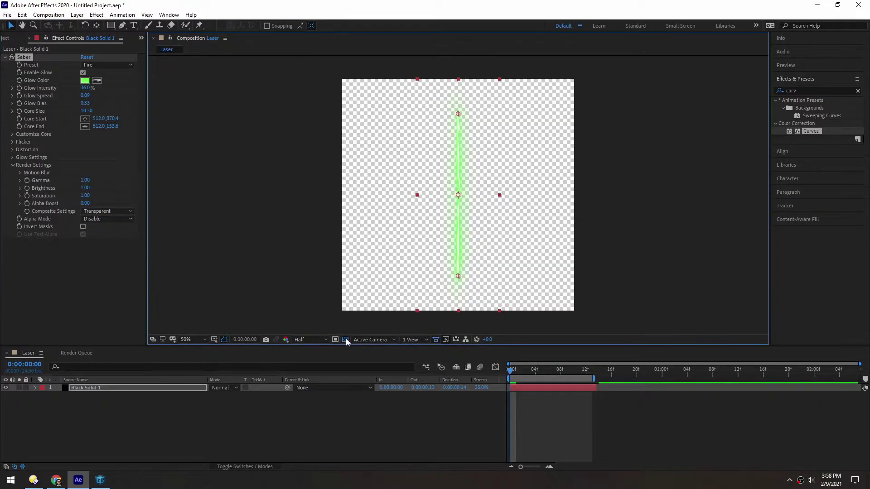
pyautogui.click(255, 161)
pyautogui.scroll(3, 438, 181)
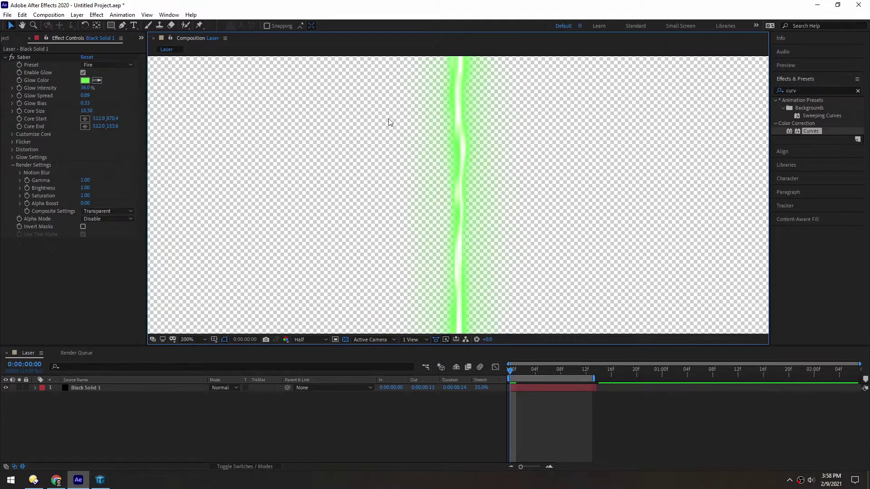
pyautogui.scroll(-1, 403, 200)
pyautogui.scroll(-2, 445, 180)
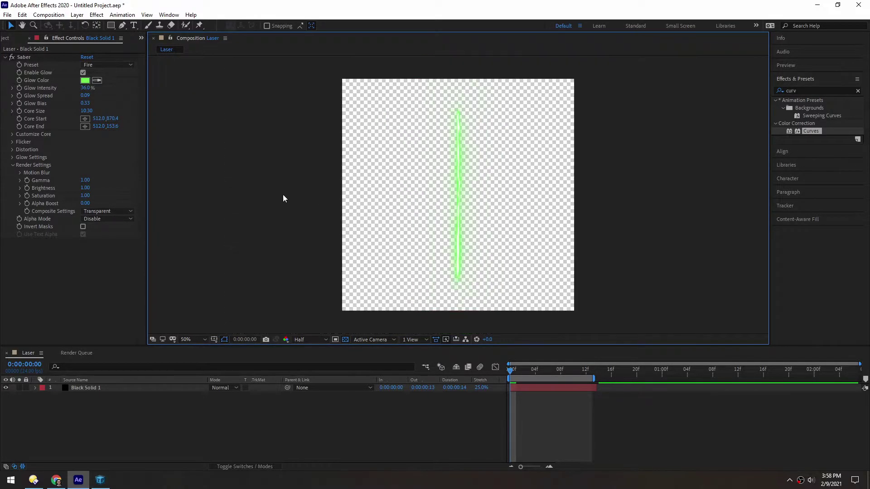
# Queue the Laser composition with a PNG Sequence output including the alpha channel (RGB+Alpha).
pyautogui.hotkey('ctrl', 'm')
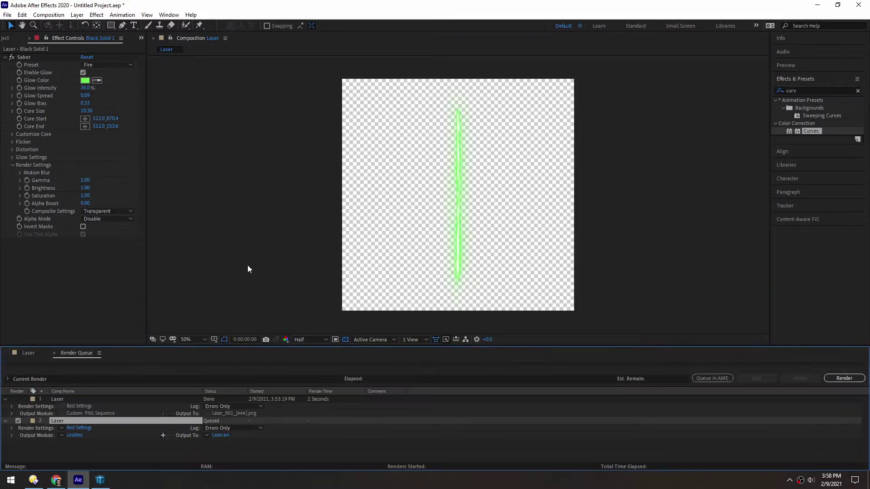
pyautogui.click(74, 435)
pyautogui.click(431, 153)
pyautogui.click(395, 190)
pyautogui.click(427, 195)
pyautogui.click(404, 220)
pyautogui.click(515, 406)
# Set the render output to a new Laser_002 folder in Textures with file prefix 002_.
pyautogui.hotkey('alt', 'Up')
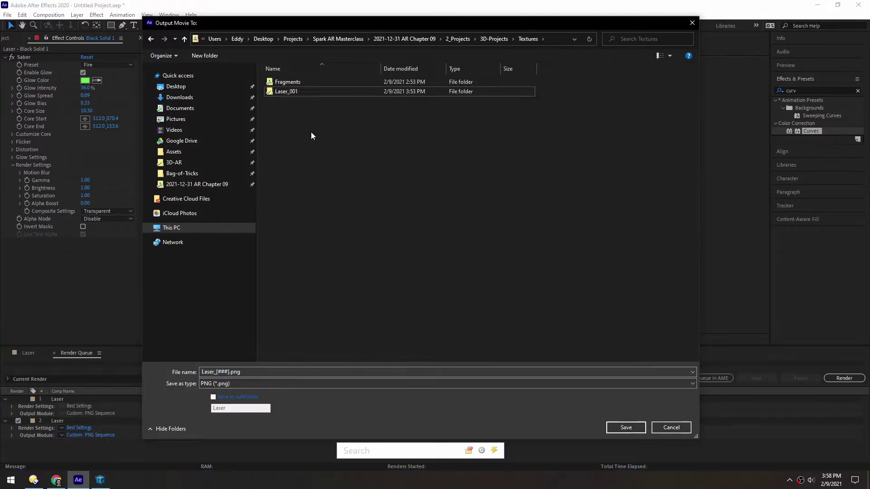
pyautogui.rightClick(305, 126)
pyautogui.click(412, 221)
pyautogui.write('Laser_002')
pyautogui.press('Return')
pyautogui.press('Return')
pyautogui.click(215, 372)
pyautogui.write('002_')
pyautogui.press('Return')
pyautogui.click(843, 378)
# Delete all 13 old Laser_001 sprites from TexturePacker's sprite list.
pyautogui.hotkey('alt', 'Tab')
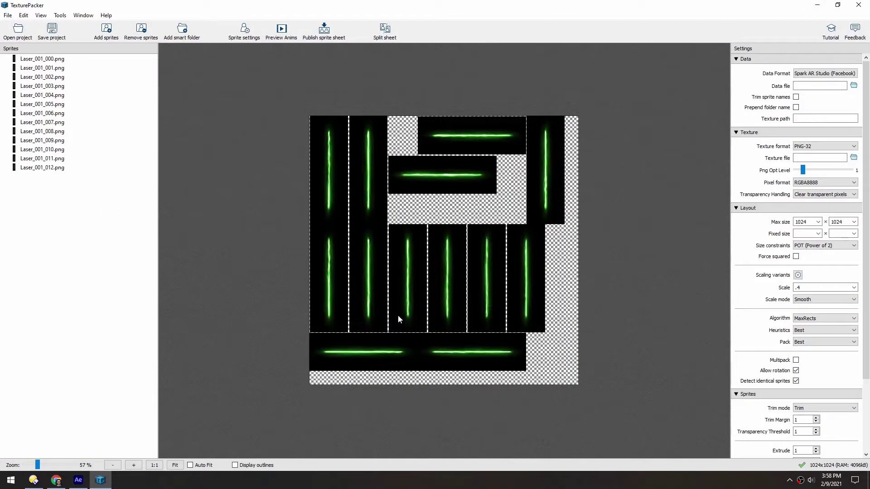
pyautogui.click(71, 183)
pyautogui.click(64, 168)
pyautogui.keyDown('shift'); pyautogui.click(59, 58); pyautogui.keyUp('shift')
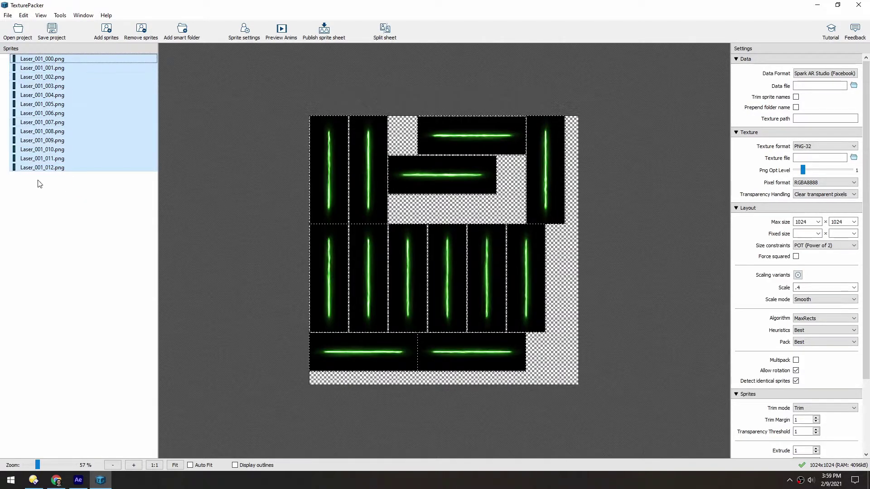
pyautogui.press('Delete')
# Open the Laser_002 folder, preview Laser_002_006.png, and drag the 13 frames into TexturePacker.
pyautogui.click(34, 479)
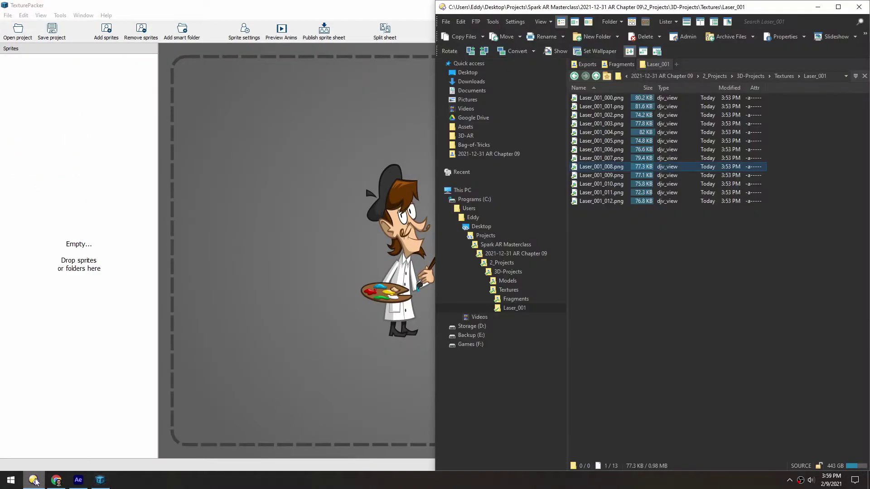
pyautogui.click(596, 76)
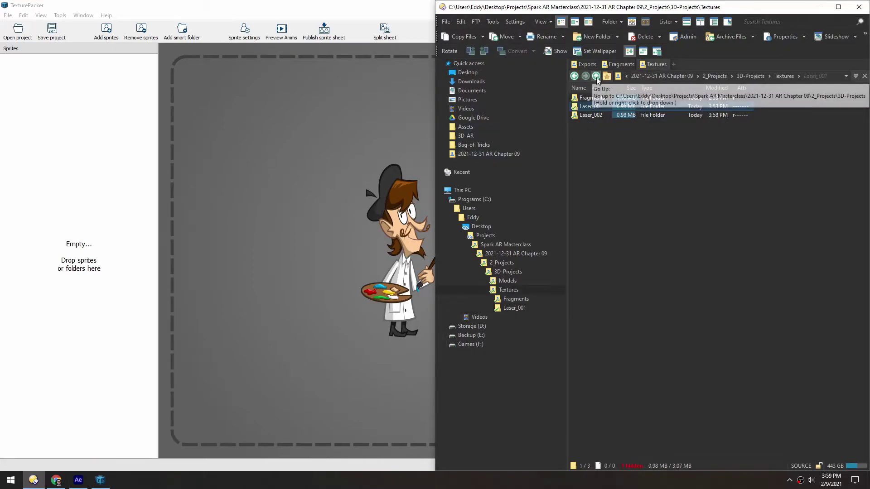
pyautogui.doubleClick(579, 116)
pyautogui.doubleClick(579, 149)
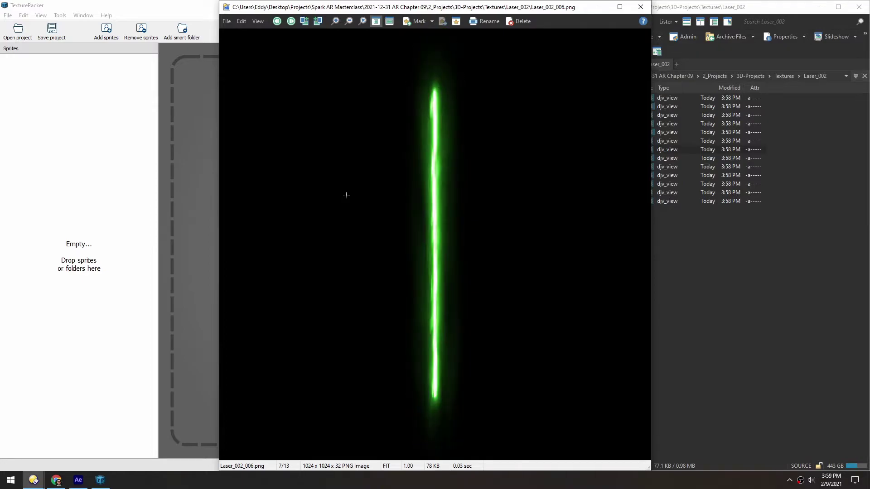
pyautogui.click(640, 7)
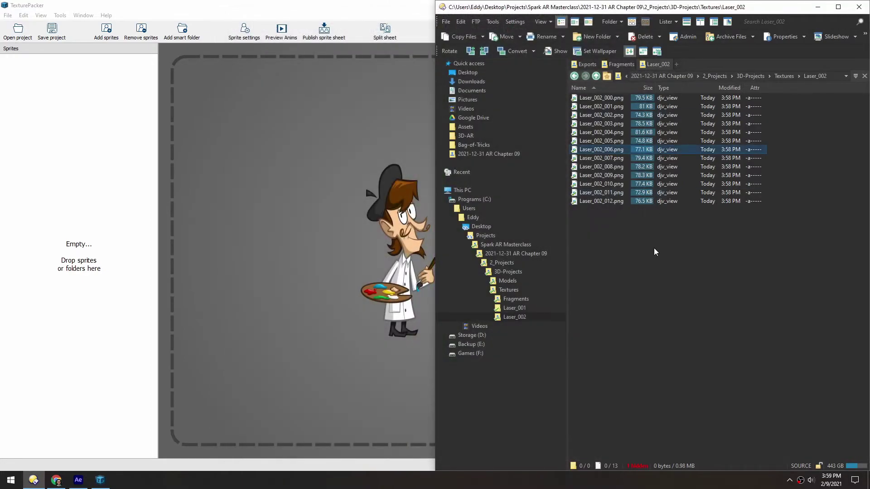
pyautogui.moveTo(639, 235); pyautogui.dragTo(276, 217)
pyautogui.click(222, 12)
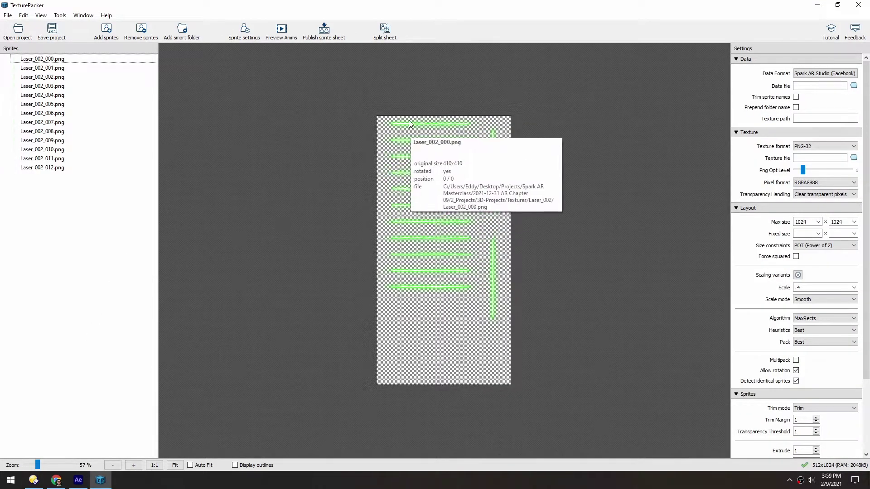
# Change the Scale from .4 to .67 so the 13 Laser_002 frames fill one 1024×1024 sheet.
pyautogui.click(814, 288)
pyautogui.press('Return')
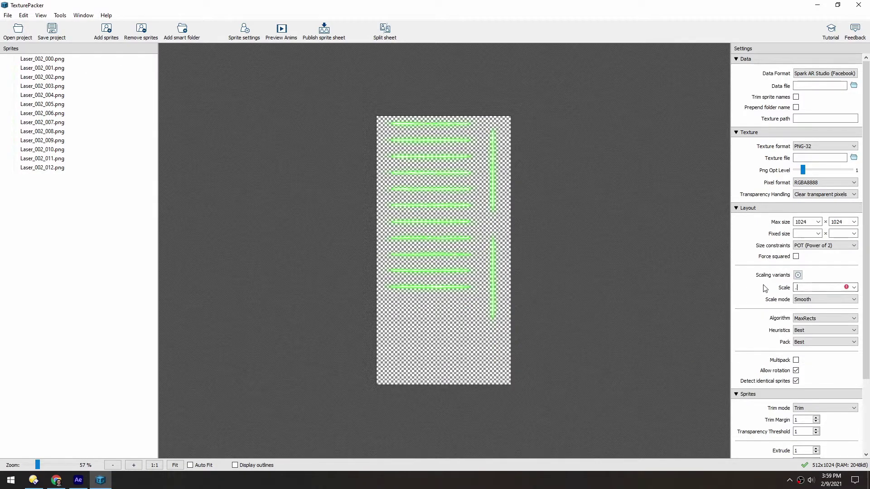
pyautogui.write('5')
pyautogui.write('7')
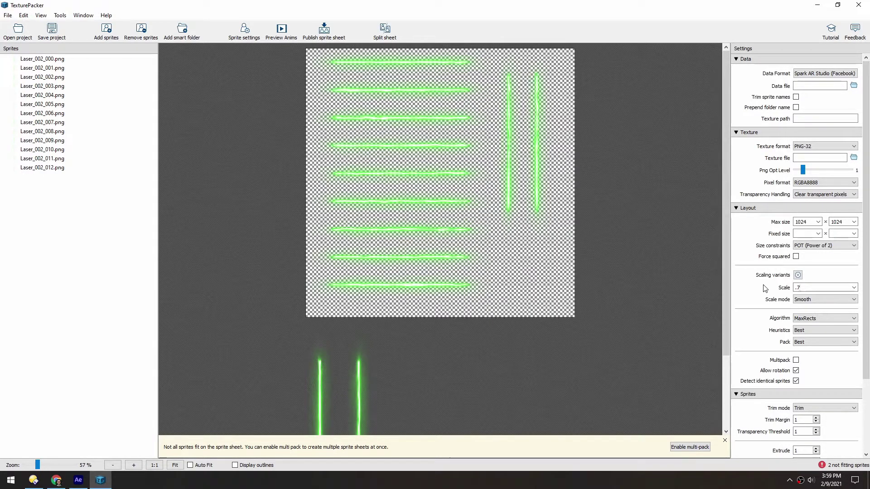
pyautogui.press('BackSpace')
pyautogui.write('67')
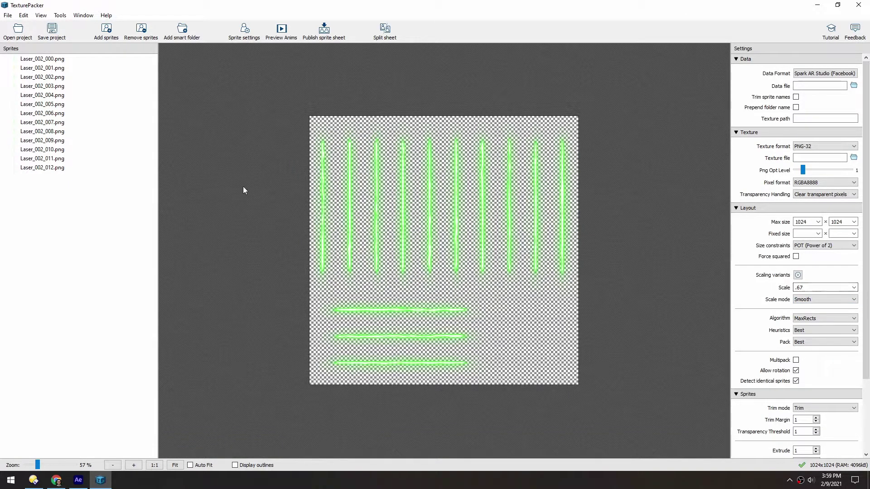
pyautogui.scroll(4, 426, 186)
pyautogui.scroll(-2, 428, 187)
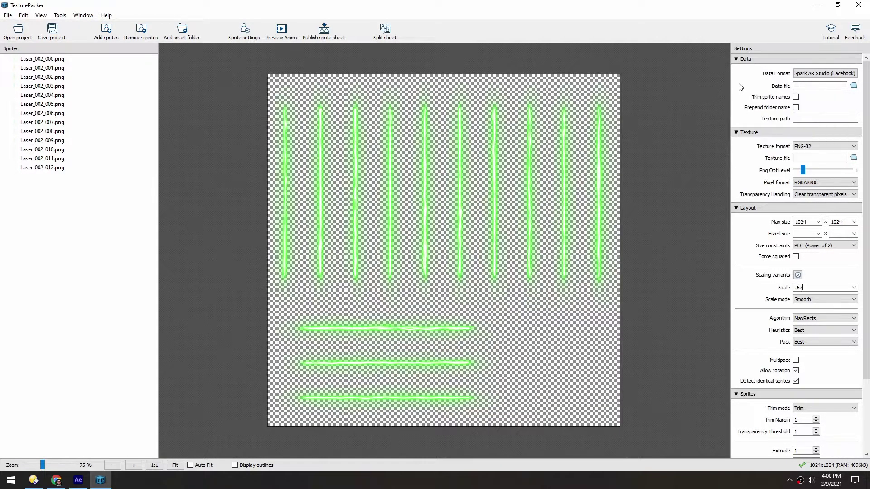
# Save the data file as tex_laser_001.json in 2_Projects > 3D-Projects > Textures.
pyautogui.click(854, 86)
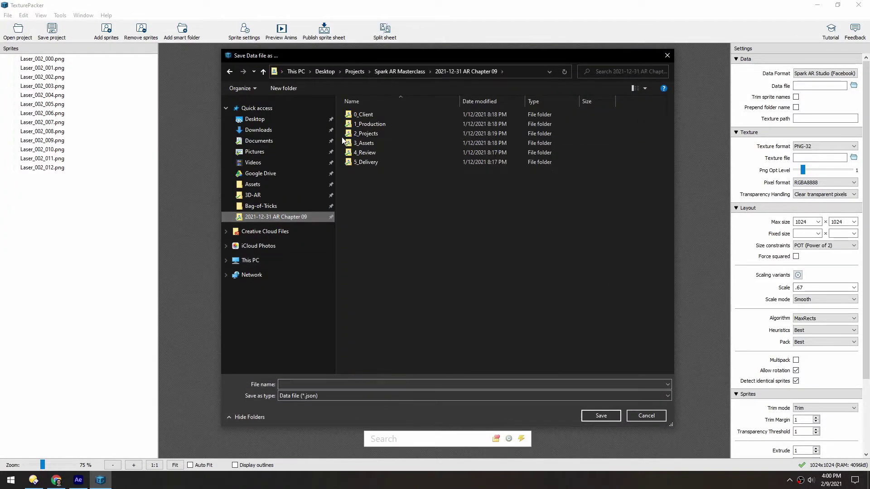
pyautogui.doubleClick(364, 133)
pyautogui.doubleClick(364, 142)
pyautogui.doubleClick(364, 133)
pyautogui.click(344, 383)
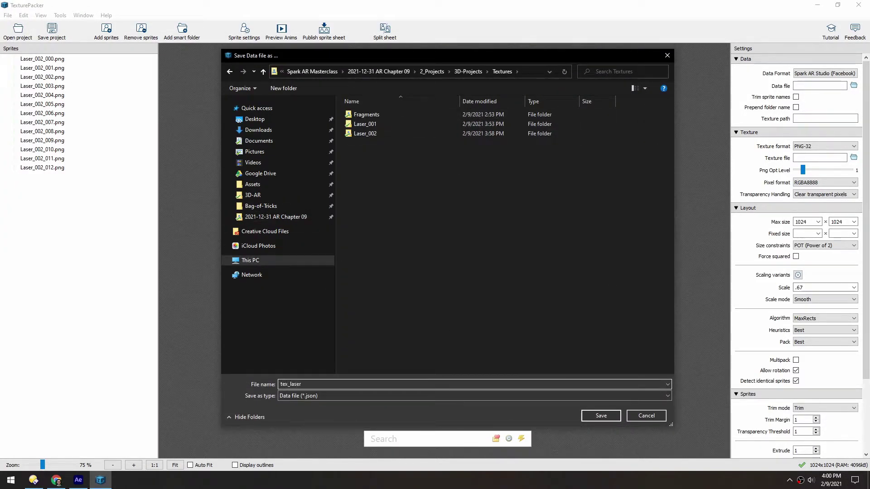
pyautogui.write('tex_laser_001')
pyautogui.press('Return')
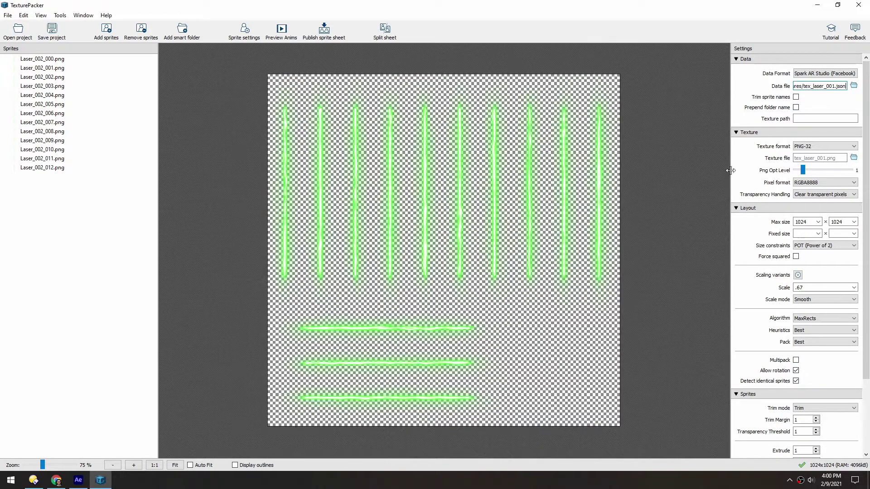
pyautogui.moveTo(730, 170); pyautogui.dragTo(686, 170)
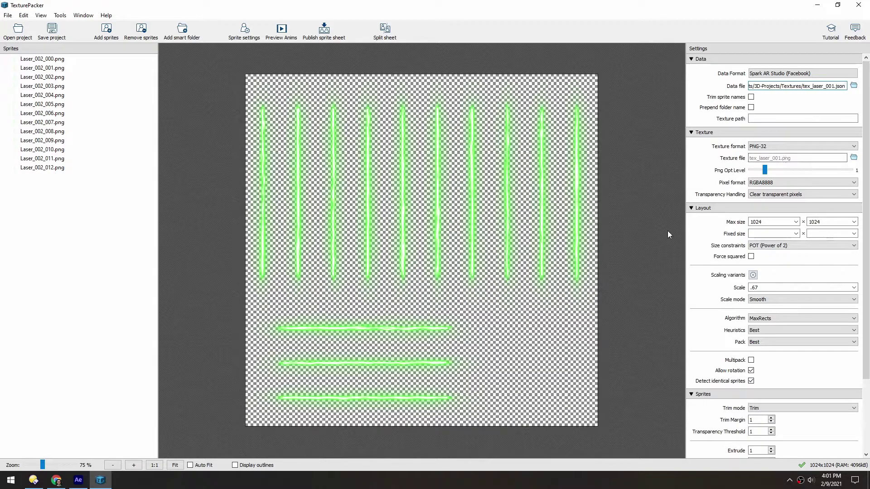
# Preview all thirteen frames as an animation on a black background at 21 FPS.
pyautogui.click(40, 58)
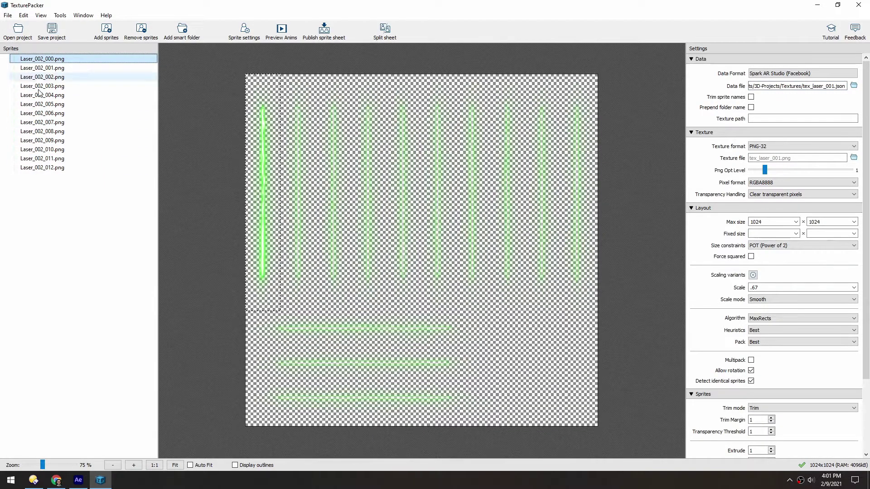
pyautogui.keyDown('shift'); pyautogui.click(44, 166); pyautogui.keyUp('shift')
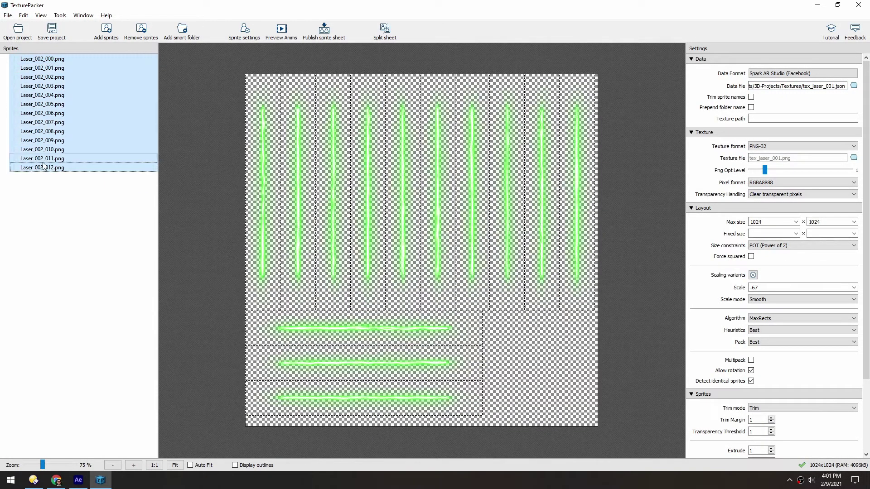
pyautogui.click(269, 40)
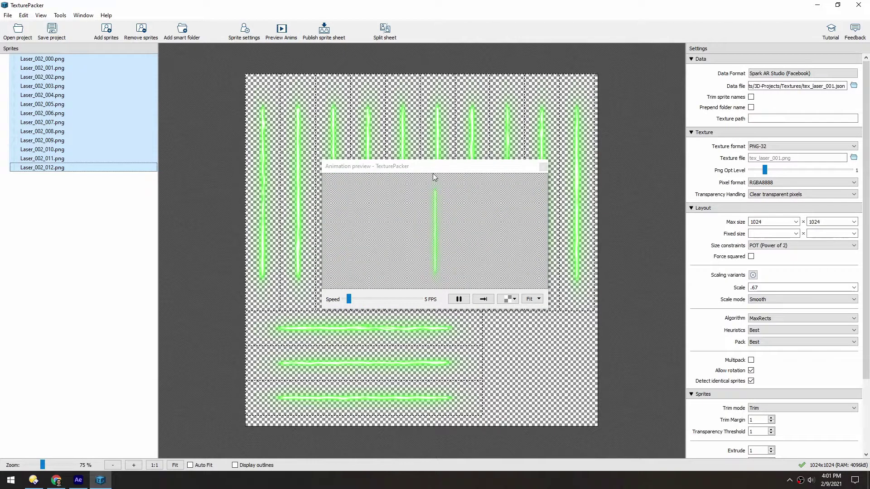
pyautogui.moveTo(433, 176); pyautogui.dragTo(423, 80)
pyautogui.moveTo(538, 219); pyautogui.dragTo(676, 436)
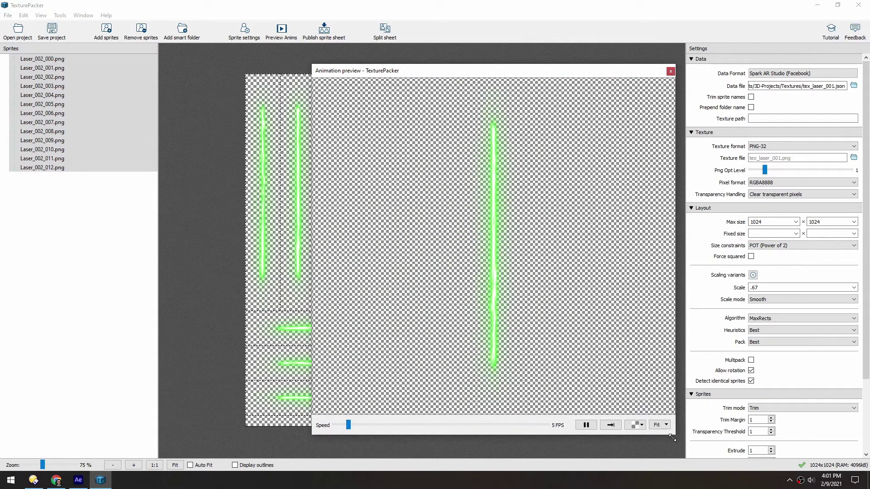
pyautogui.click(635, 426)
pyautogui.click(643, 396)
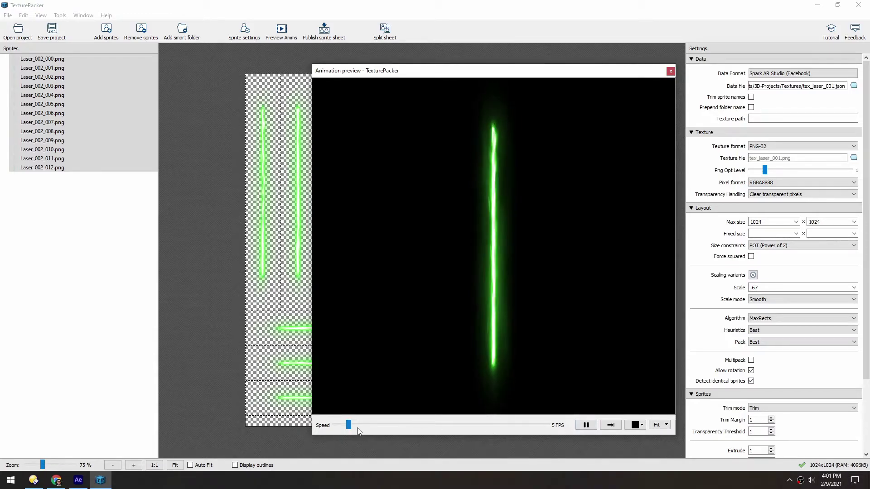
pyautogui.moveTo(349, 425); pyautogui.dragTo(405, 425)
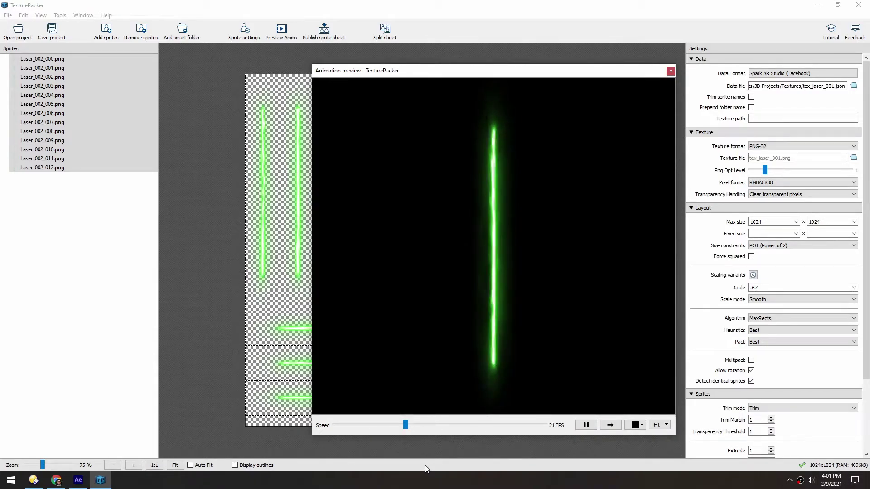
pyautogui.press('Escape')
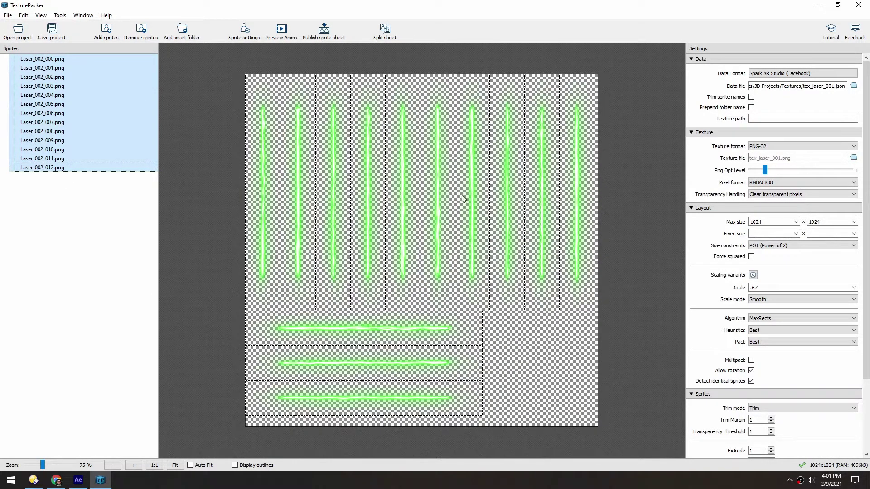
# Inspect individual sprites on the sheet (Laser_002_001, 003, 004, 006, 007, 008, 010), then clear the selection.
pyautogui.click(396, 336)
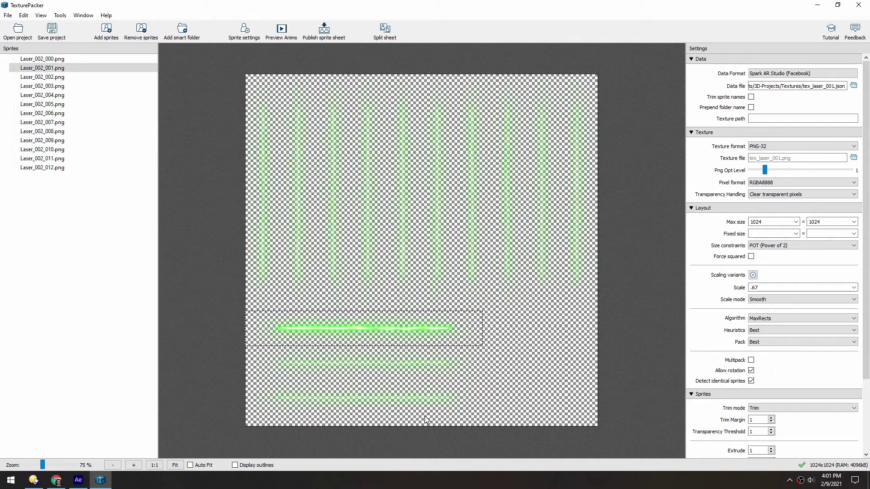
pyautogui.click(422, 363)
pyautogui.click(423, 393)
pyautogui.click(419, 365)
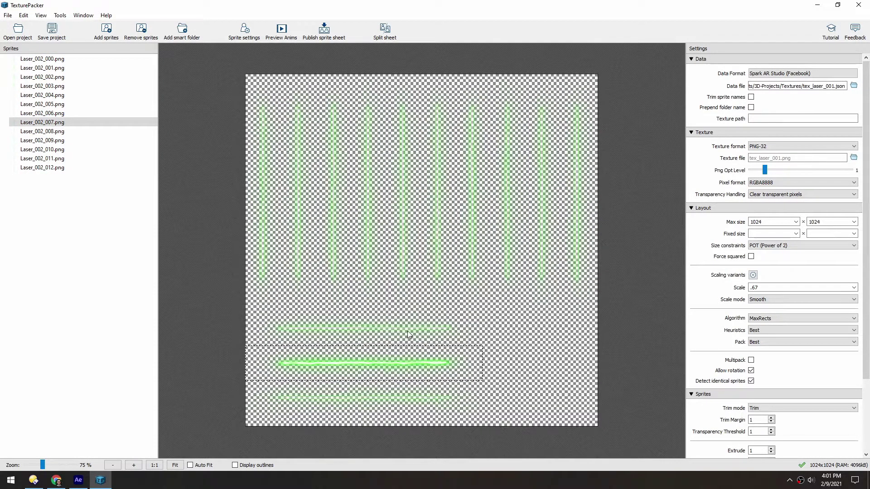
pyautogui.click(407, 331)
pyautogui.click(411, 272)
pyautogui.click(435, 253)
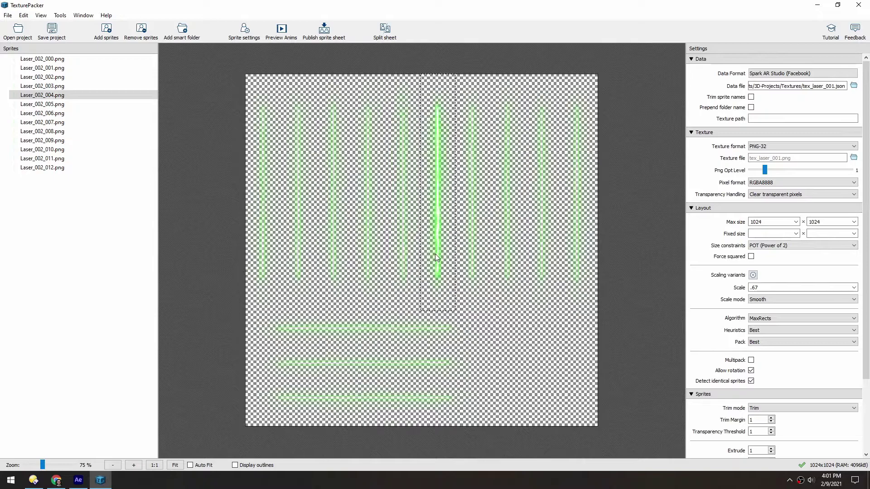
pyautogui.click(478, 256)
pyautogui.click(511, 245)
pyautogui.click(207, 316)
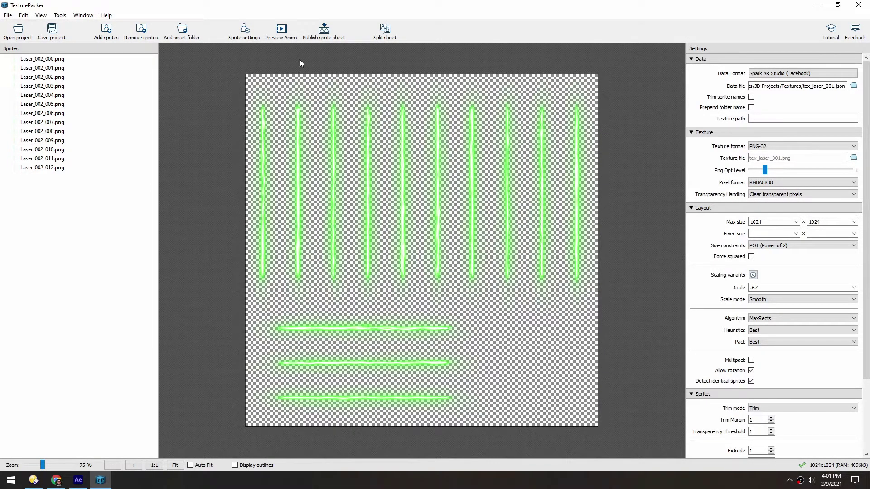
# Publish the sprite sheet and go up to the Textures folder in Directory Opus.
pyautogui.click(323, 31)
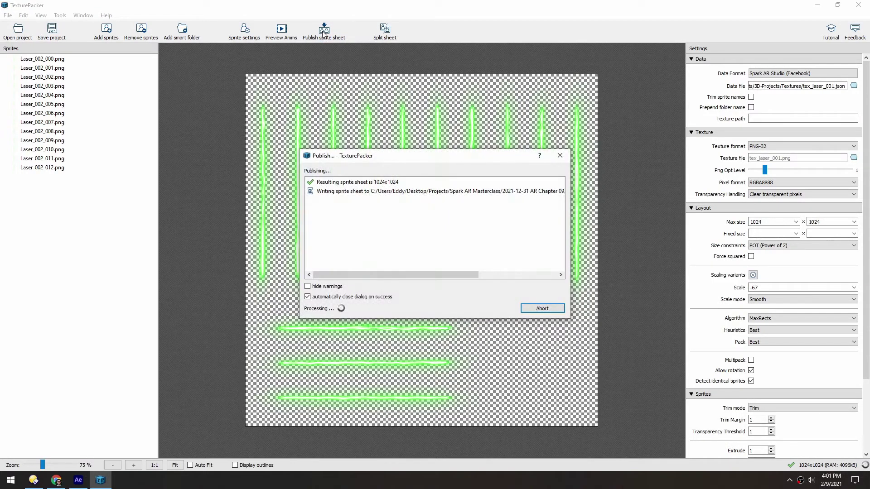
pyautogui.click(33, 480)
pyautogui.click(596, 76)
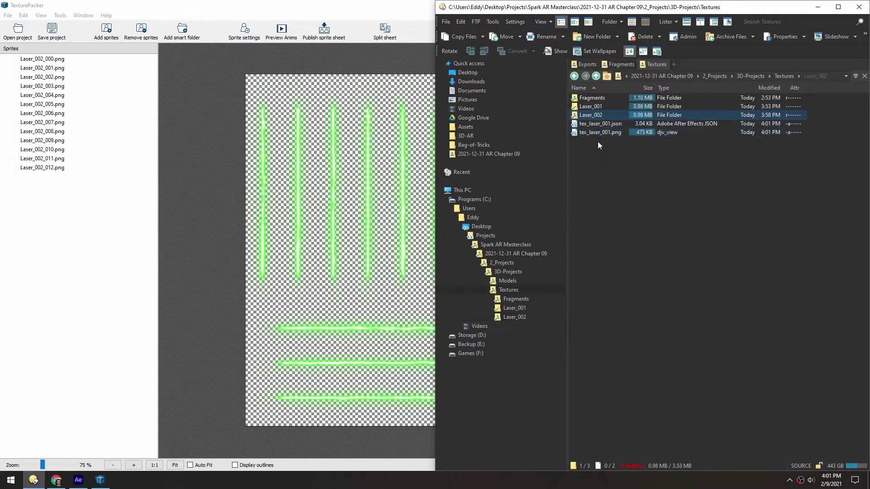
pyautogui.click(596, 171)
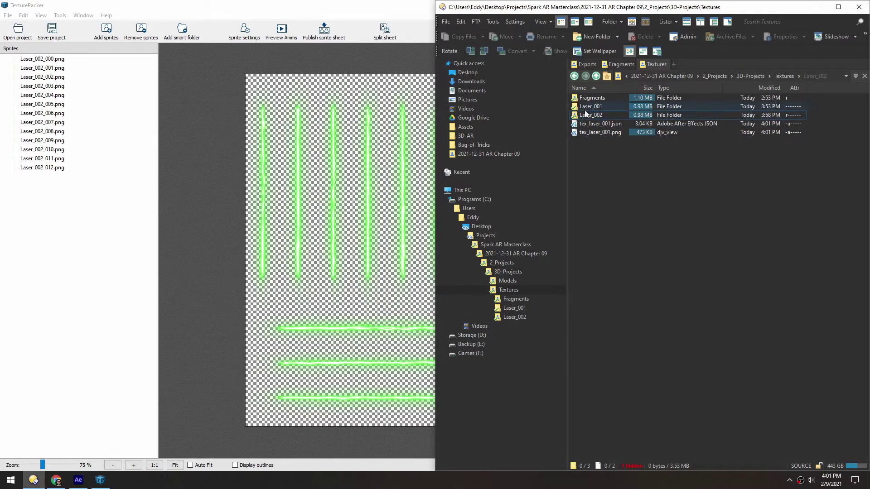
# View tex_laser_001.png and check it sits beside tex_laser_001.json in Textures.
pyautogui.doubleClick(574, 135)
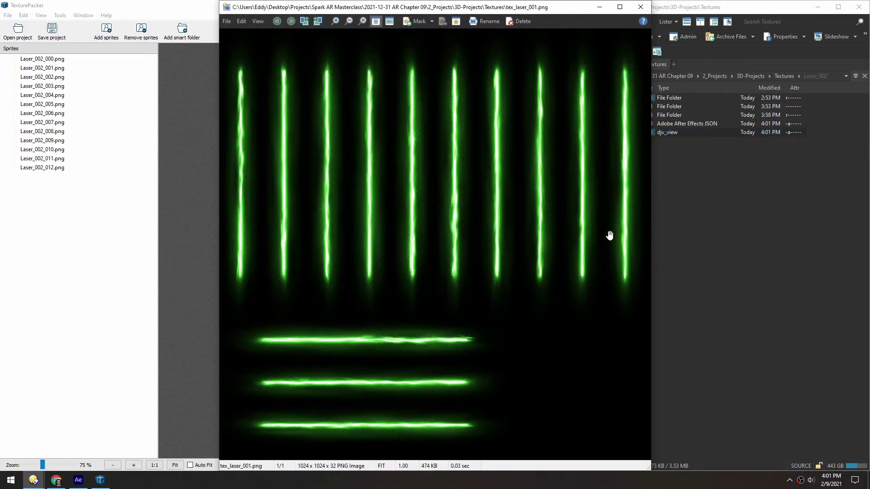
pyautogui.click(638, 9)
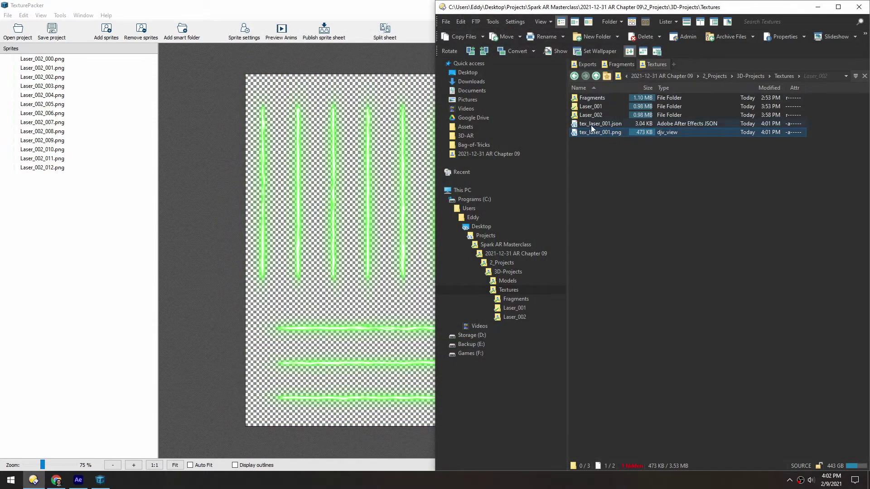
pyautogui.click(622, 124)
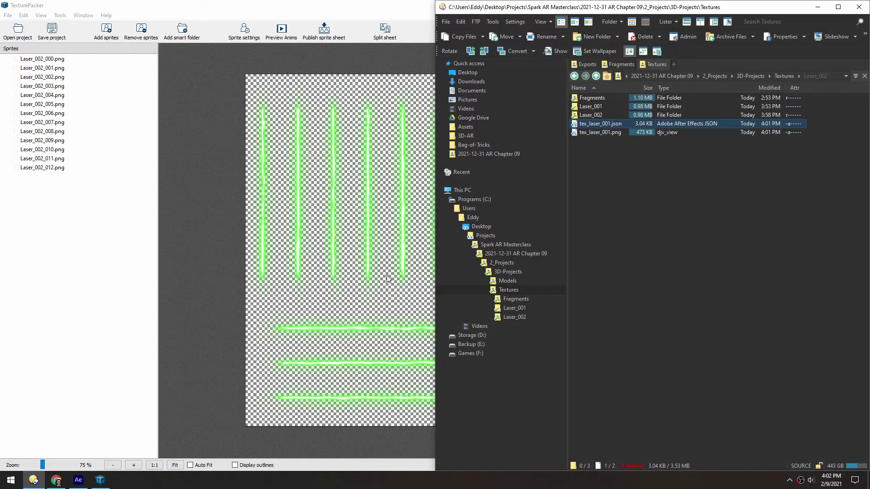
pyautogui.click(574, 132)
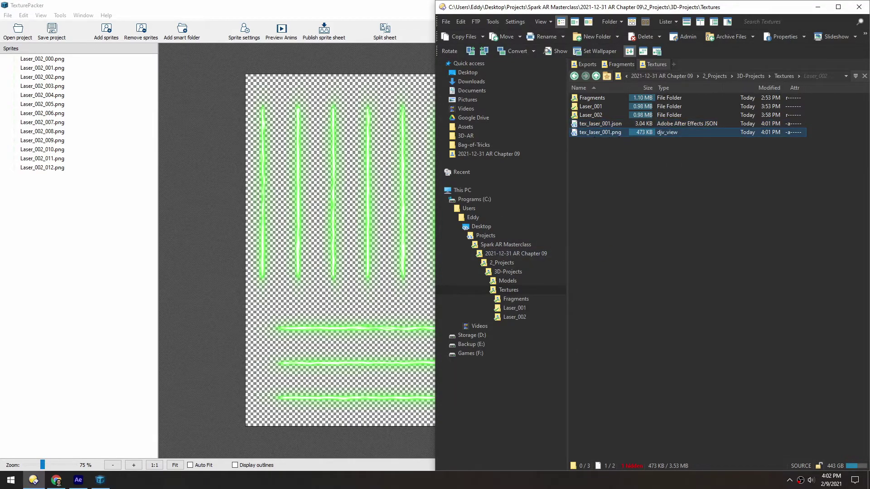
pyautogui.press('super')
# Compress tex_laser_001.png from 473 KB to 109 KB and save it over the original.
pyautogui.click(215, 307)
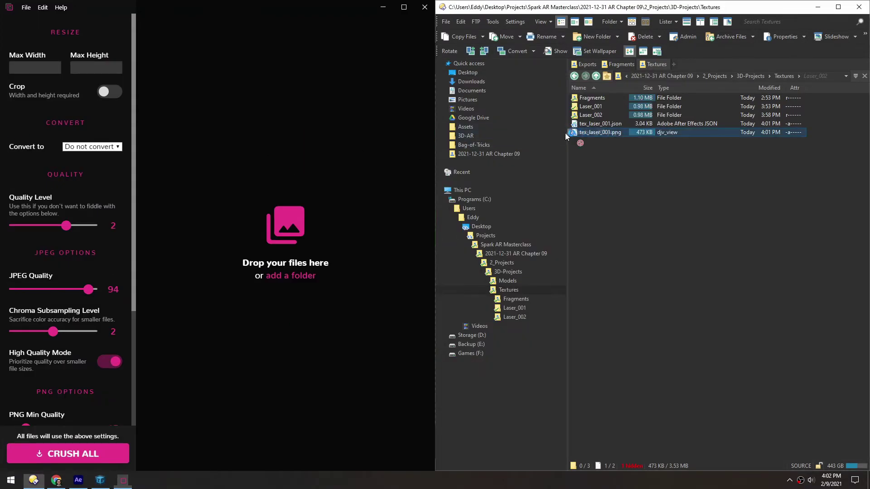
pyautogui.moveTo(564, 132); pyautogui.dragTo(40, 226)
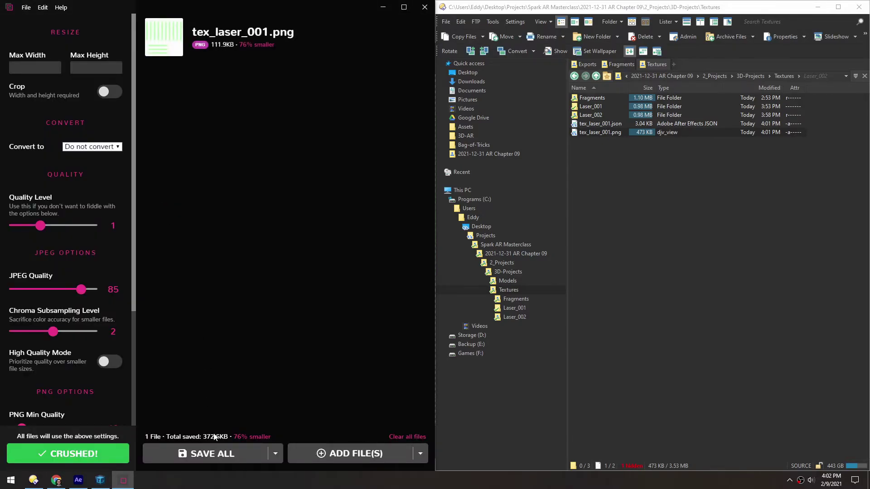
pyautogui.hotkey('ctrl', 's')
pyautogui.click(626, 210)
# View the compressed tex_laser_001.png, a 1024×1024 PNG of 110 KB, in the image viewer.
pyautogui.click(424, 7)
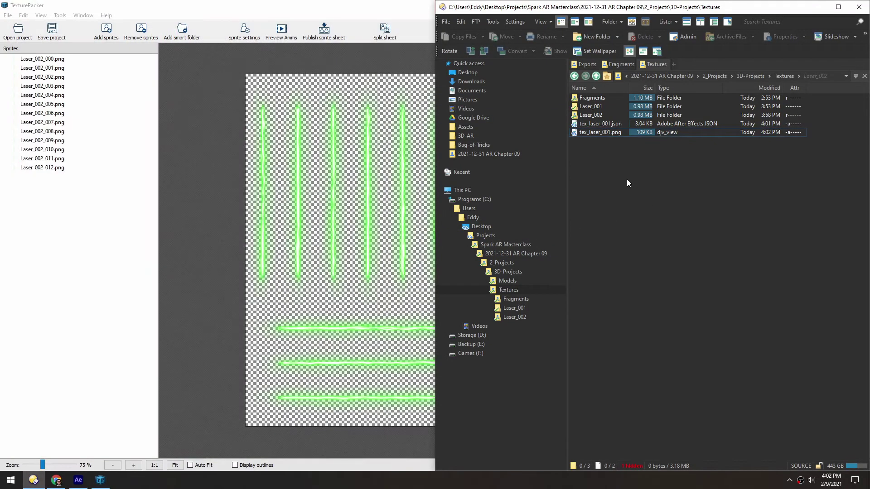
pyautogui.doubleClick(571, 132)
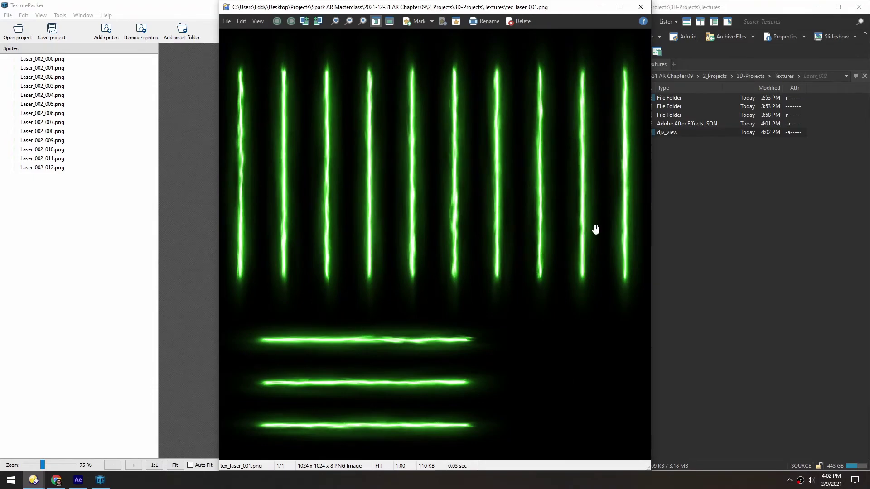